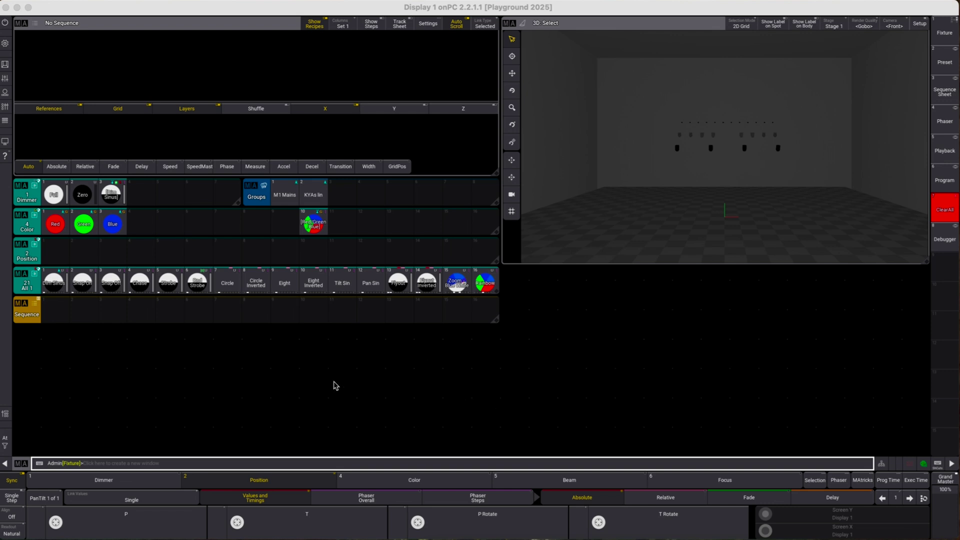
# - Store sequence pool slot 1 and label it 'Rel Circle'
pyautogui.click(198, 462)
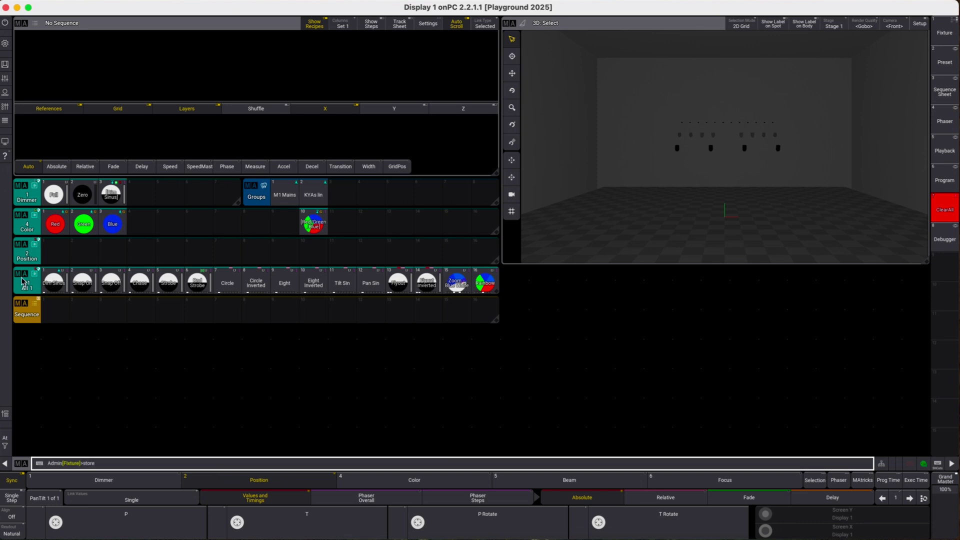
pyautogui.click(56, 310)
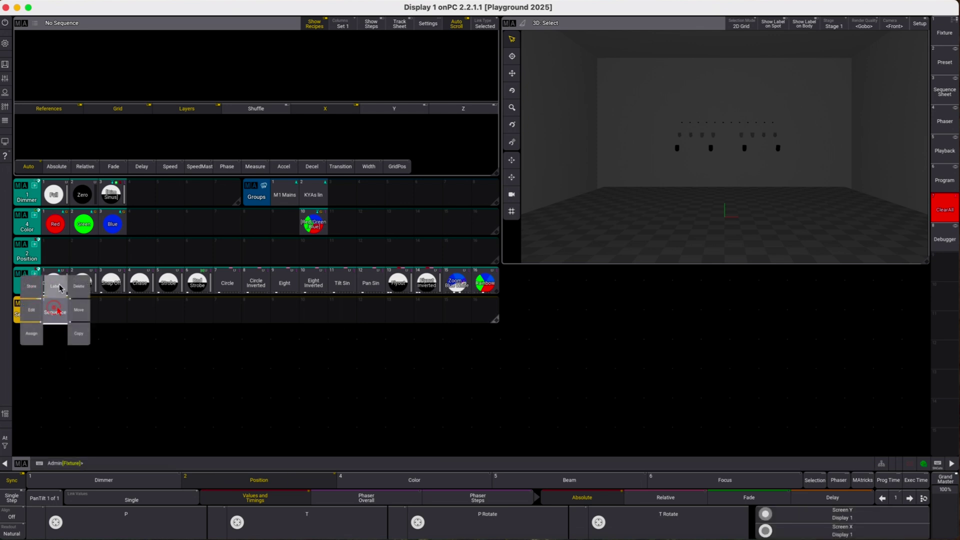
pyautogui.click(59, 286)
pyautogui.write('Rel Circle')
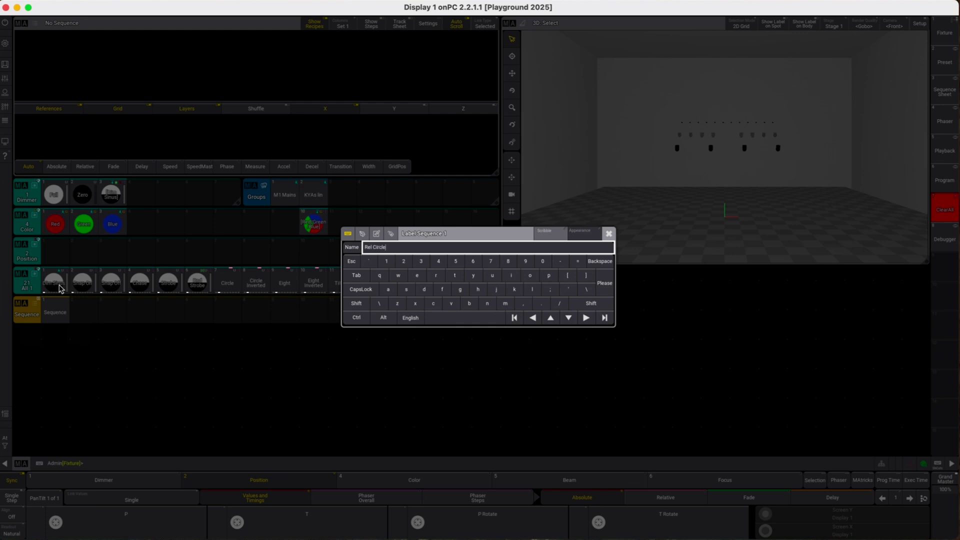
pyautogui.press('Return')
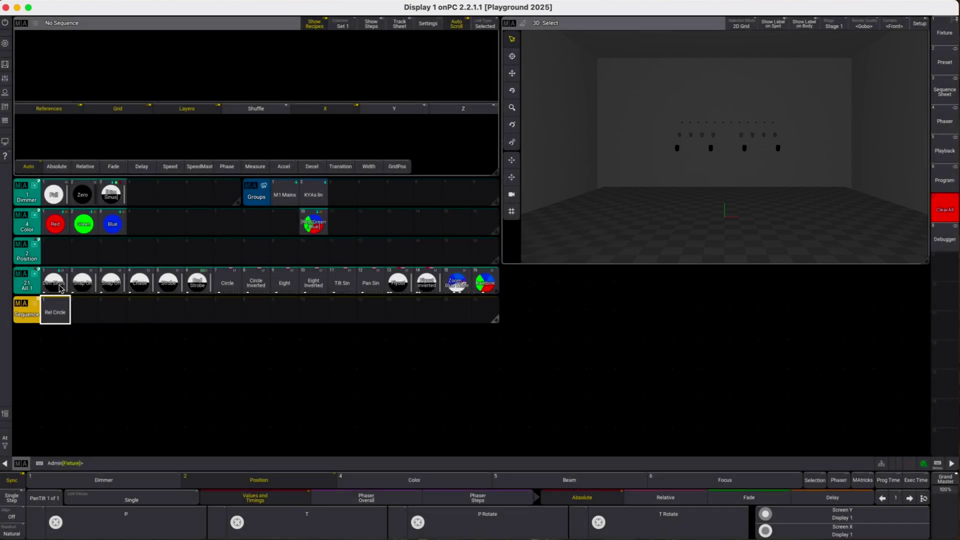
# - Set Recipe 1 of Rel Circle to group KYAs lin with Dimmer Full values
pyautogui.click(55, 311)
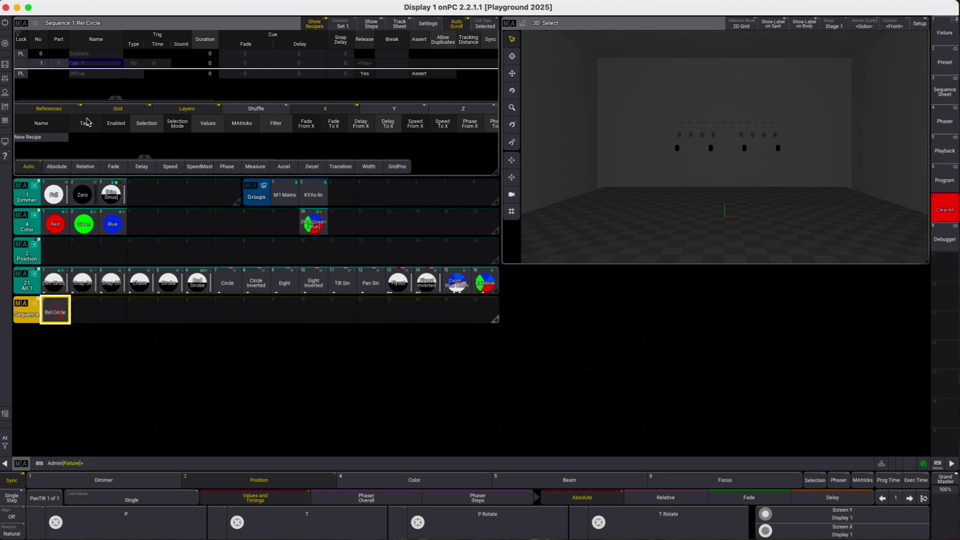
pyautogui.click(149, 140)
pyautogui.click(149, 140)
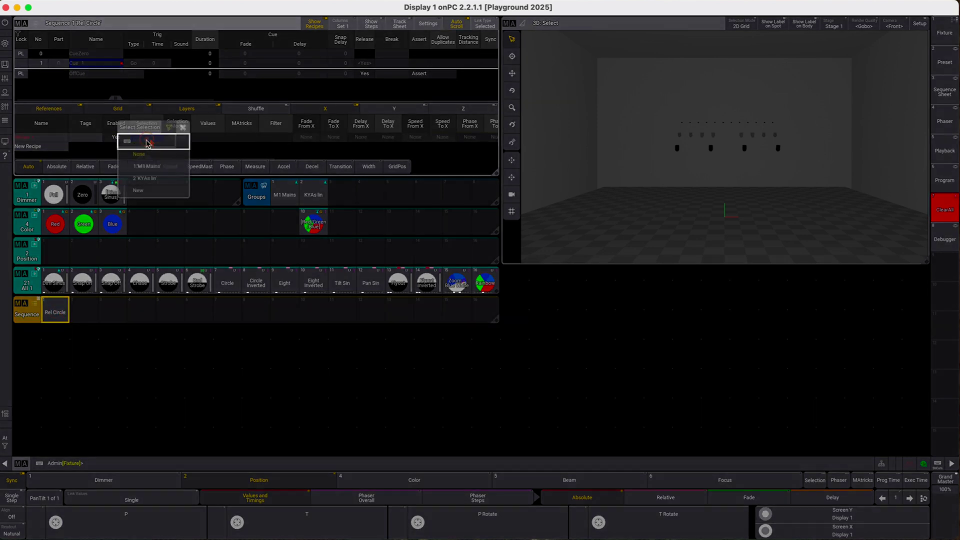
pyautogui.click(161, 179)
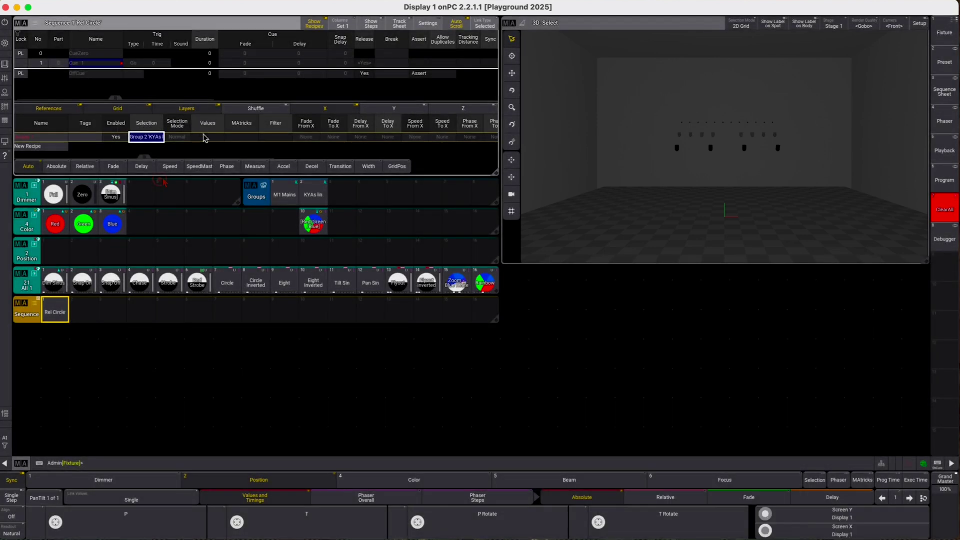
pyautogui.click(205, 138)
pyautogui.click(205, 138)
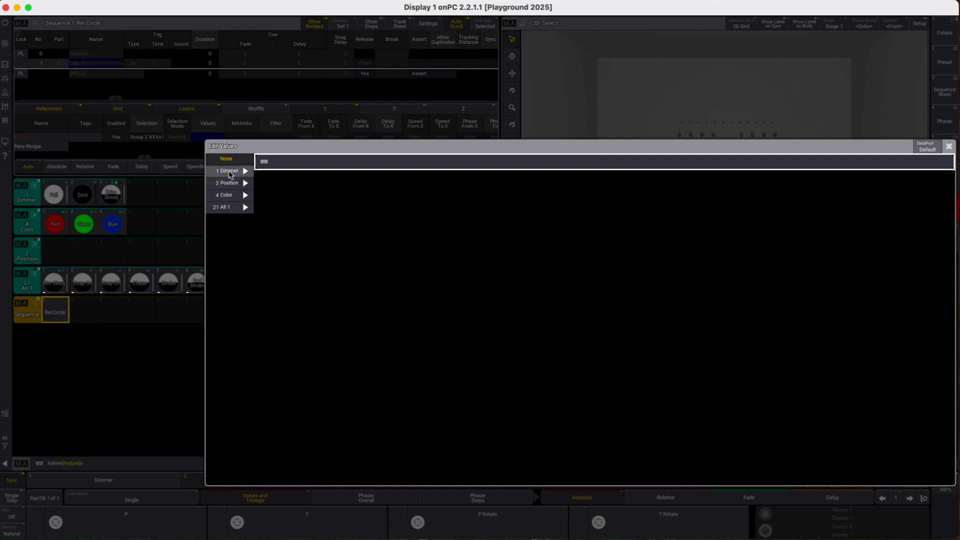
pyautogui.click(229, 171)
pyautogui.click(276, 176)
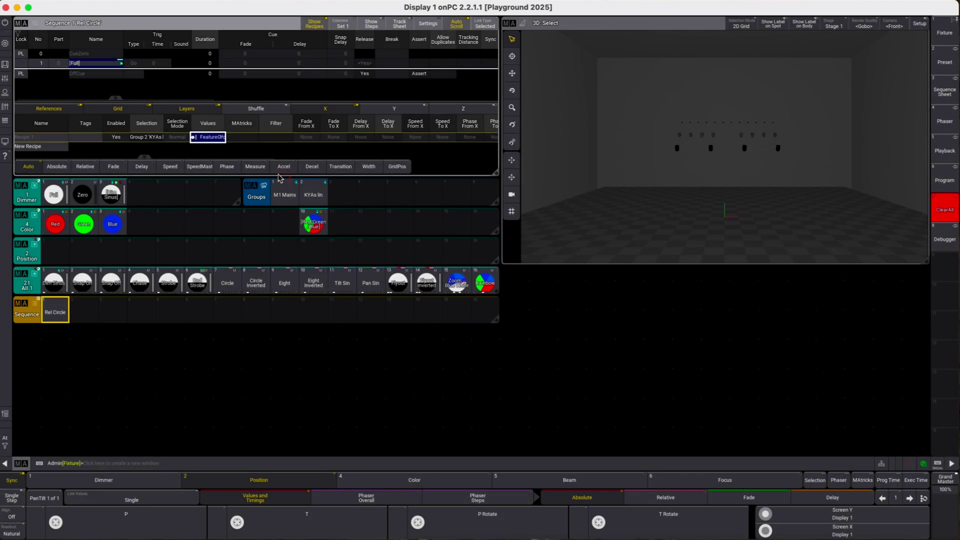
# - Add Recipe 2 for group KYAs lin using the All 1 Circle preset
pyautogui.click(37, 148)
pyautogui.click(145, 148)
pyautogui.click(145, 148)
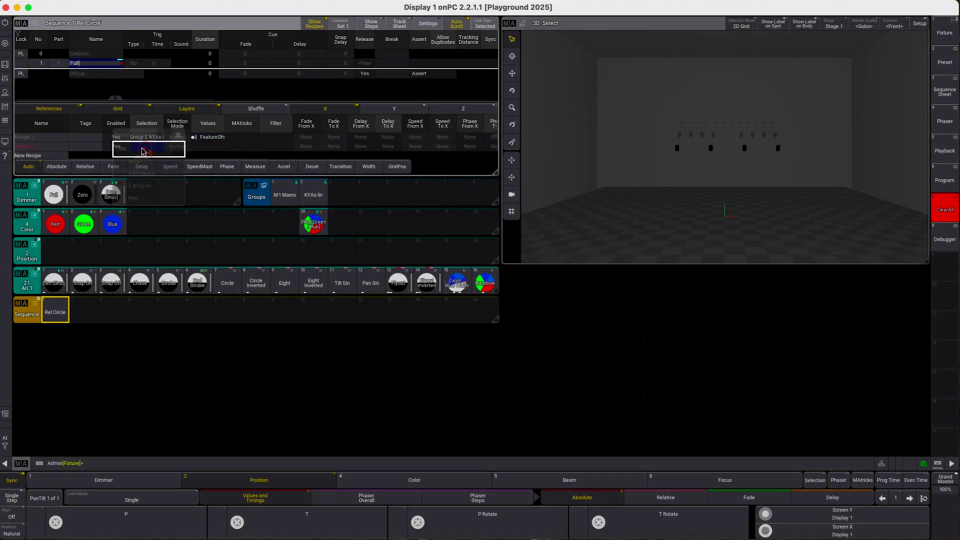
pyautogui.click(161, 185)
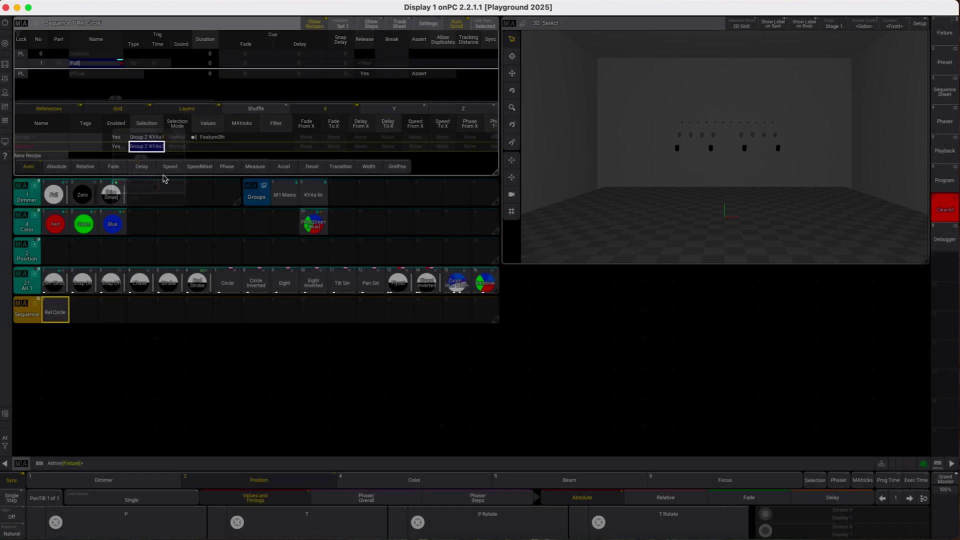
pyautogui.doubleClick(208, 147)
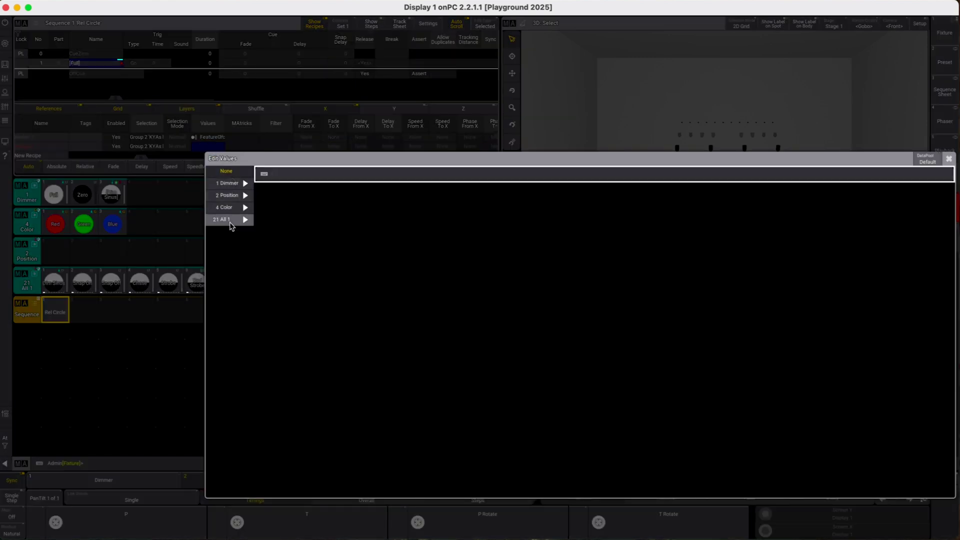
pyautogui.click(228, 221)
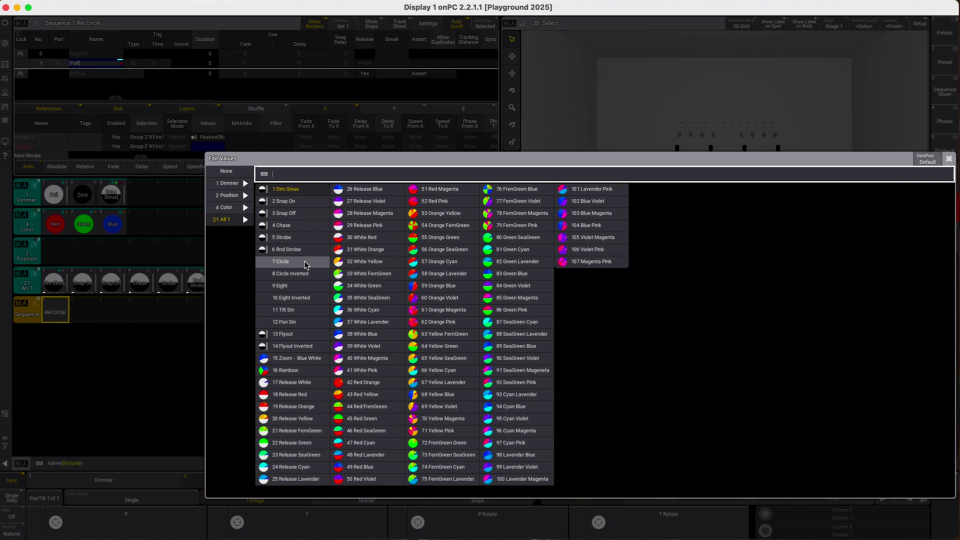
pyautogui.click(305, 262)
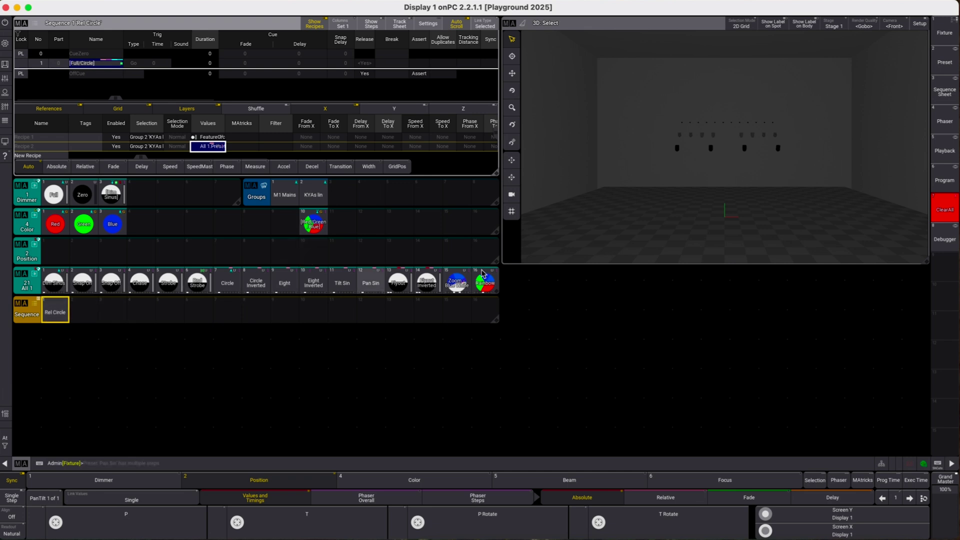
# - Assign sequence Rel Circle to executor 201 in the Playback view
pyautogui.click(945, 151)
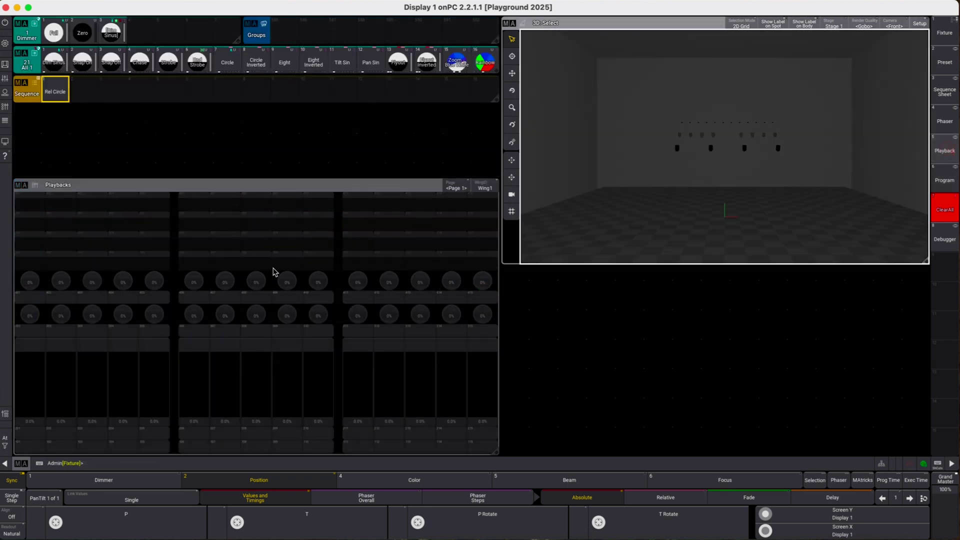
pyautogui.click(144, 463)
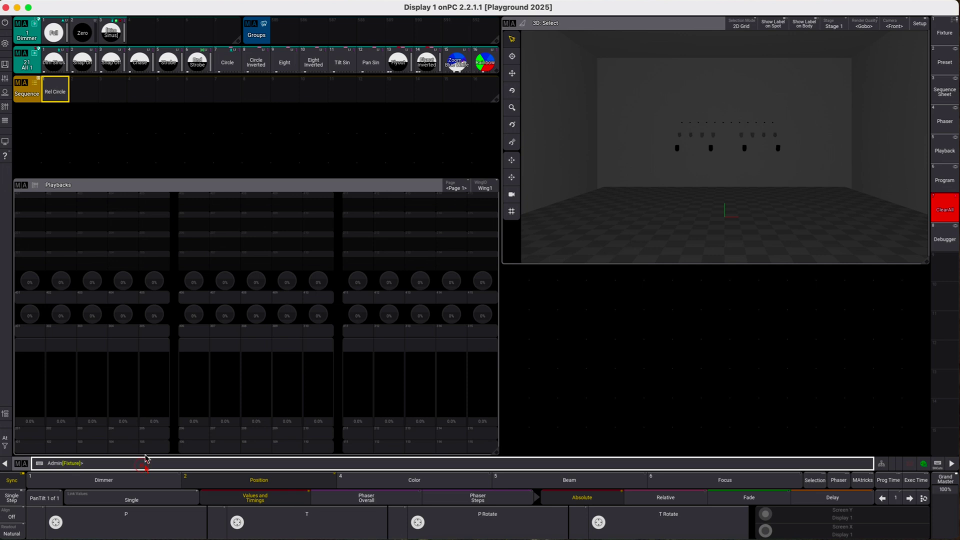
pyautogui.click(56, 96)
pyautogui.click(29, 440)
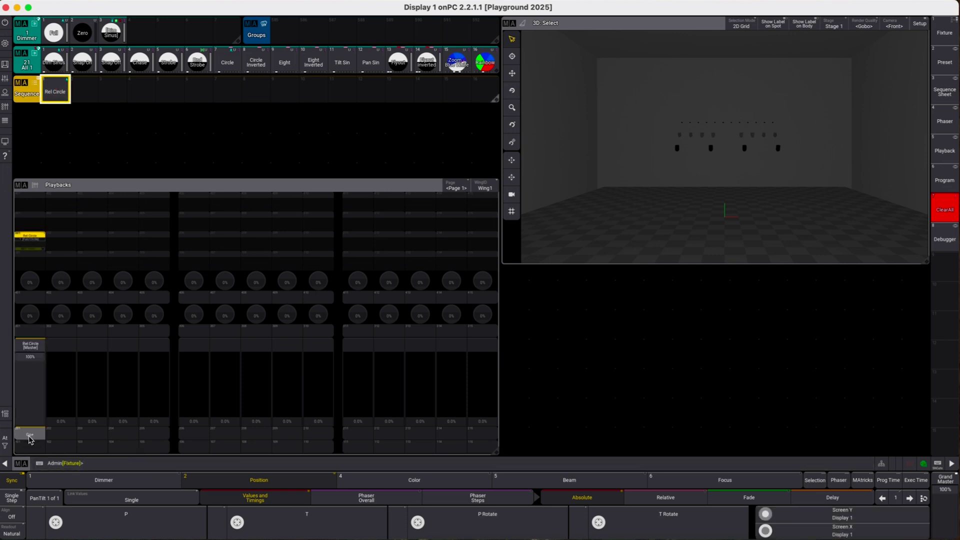
# - Push executor 201 to 100% to light the beams, then switch it Off
pyautogui.moveTo(29, 428); pyautogui.dragTo(30, 345)
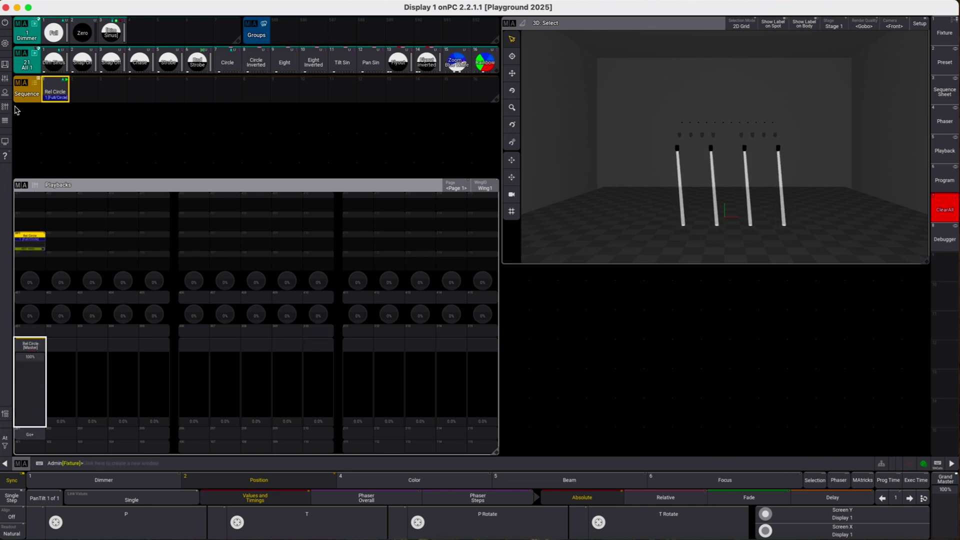
pyautogui.click(5, 64)
pyautogui.click(533, 151)
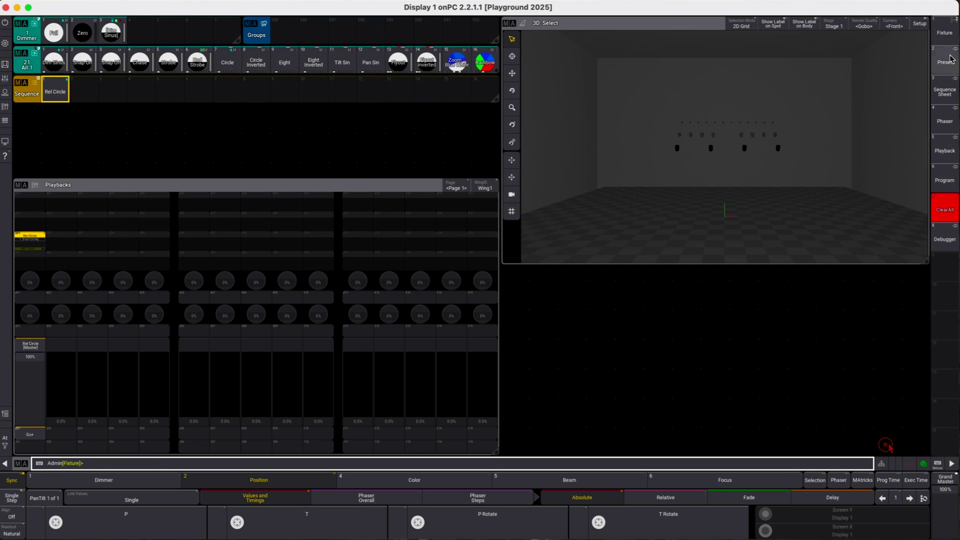
# - Select the four KYAs lin fixtures in the programming view
pyautogui.click(947, 179)
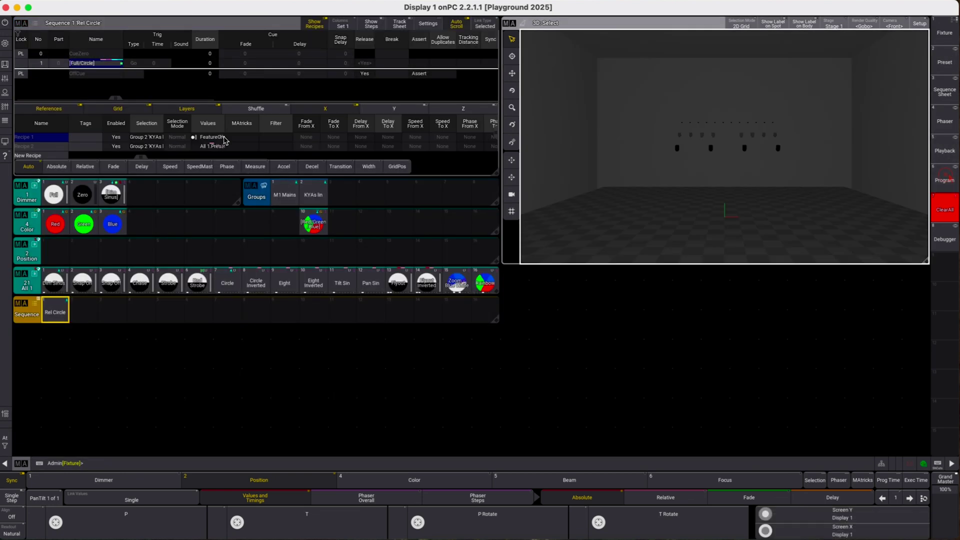
pyautogui.click(121, 463)
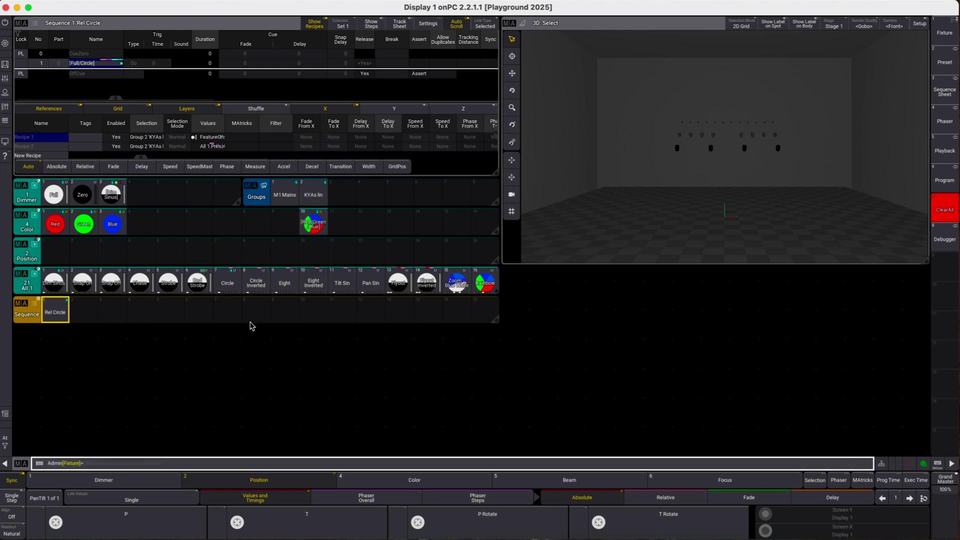
pyautogui.click(314, 189)
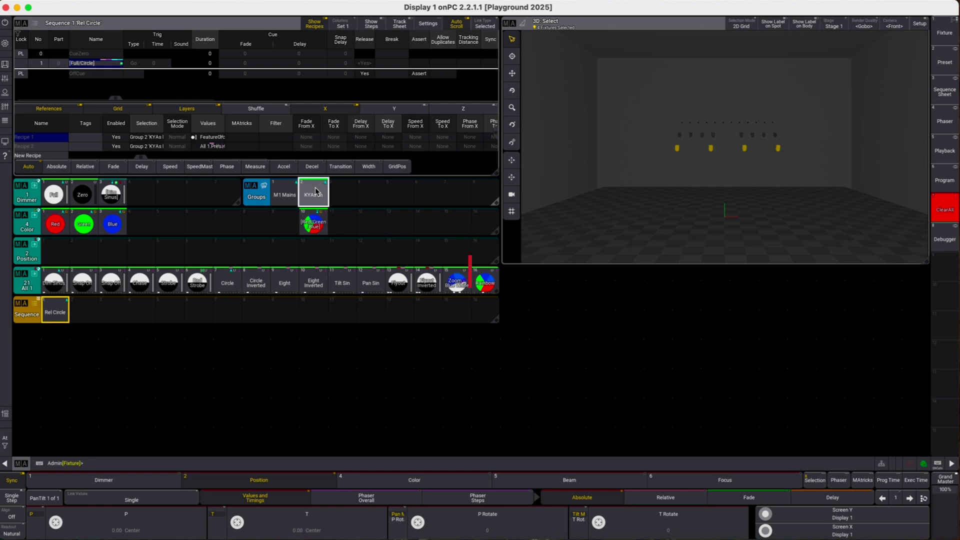
# - Enter relative Pan and Tilt values of 0 in the Position feature
pyautogui.click(257, 480)
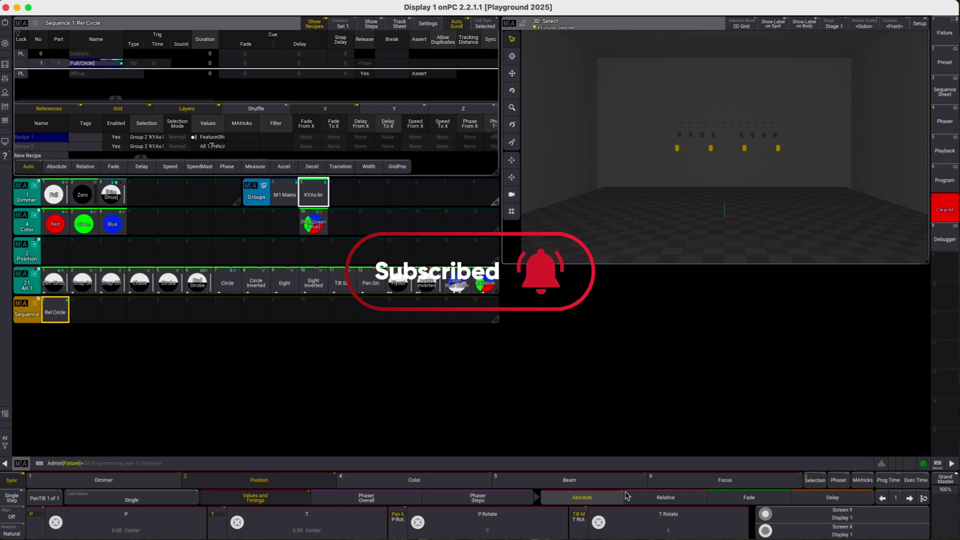
pyautogui.click(667, 497)
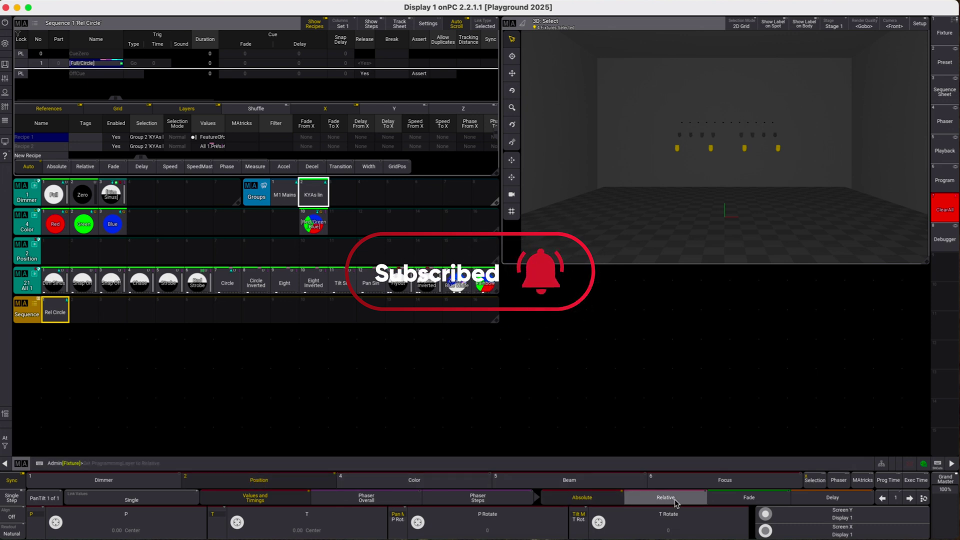
pyautogui.click(160, 514)
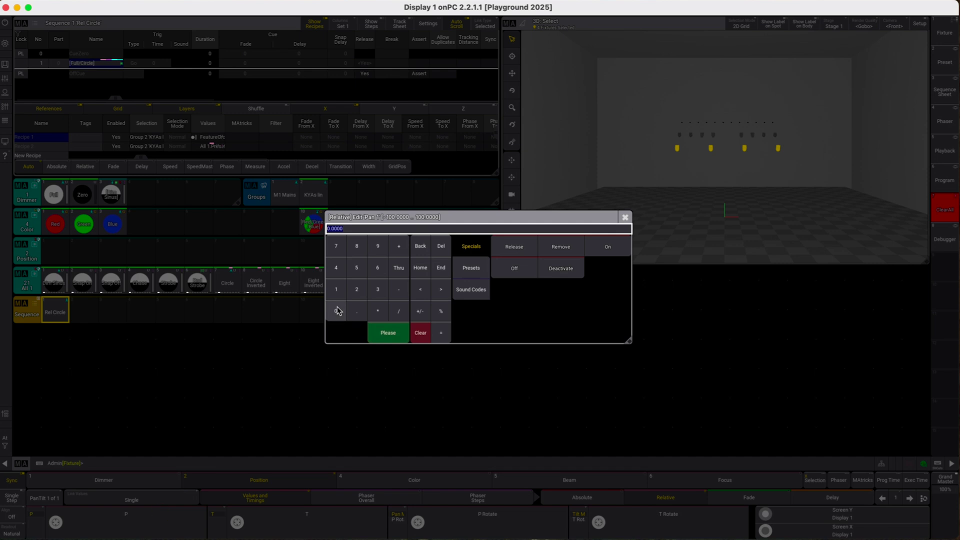
pyautogui.click(336, 311)
pyautogui.click(383, 331)
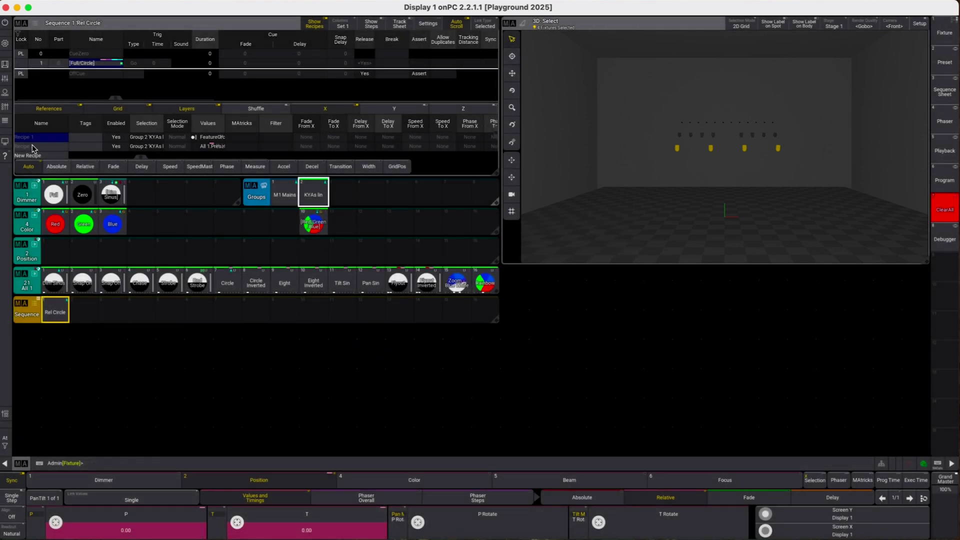
pyautogui.click(6, 65)
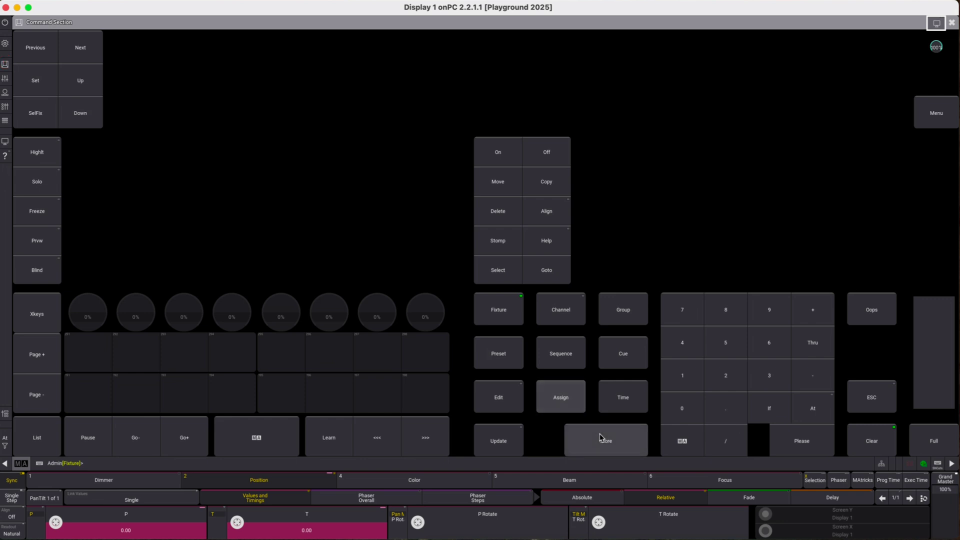
# - Set the Store preset mode to Universal and save the show
pyautogui.click(606, 443)
pyautogui.click(606, 442)
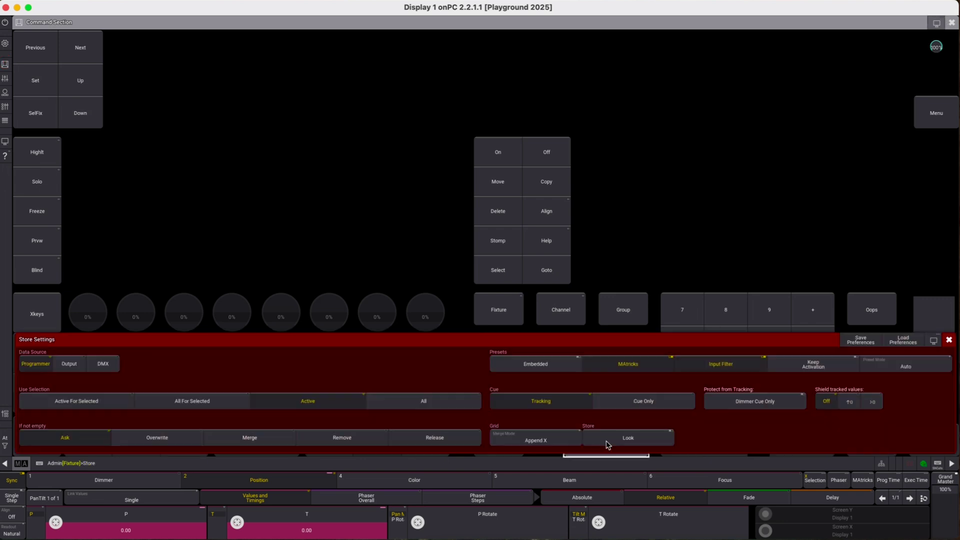
pyautogui.click(903, 366)
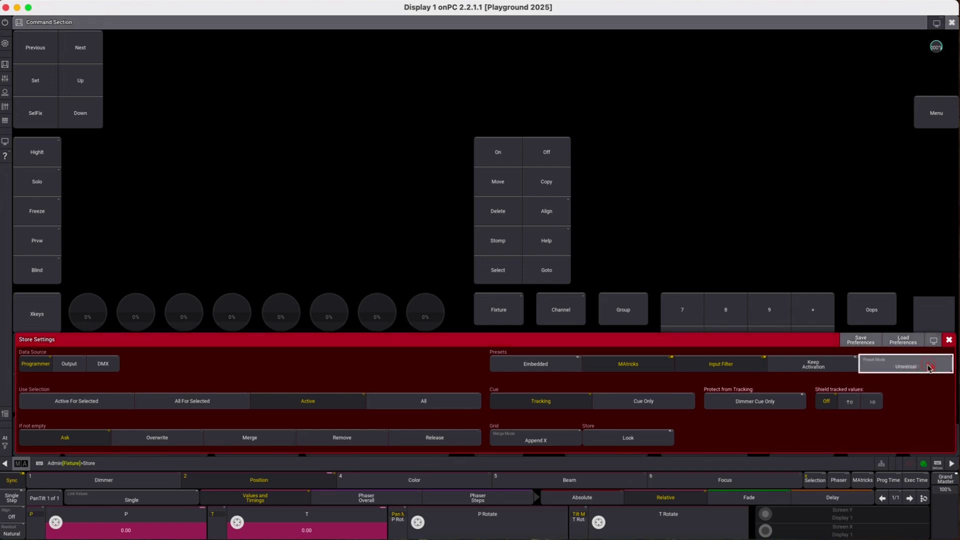
pyautogui.hotkey('ctrl', 's')
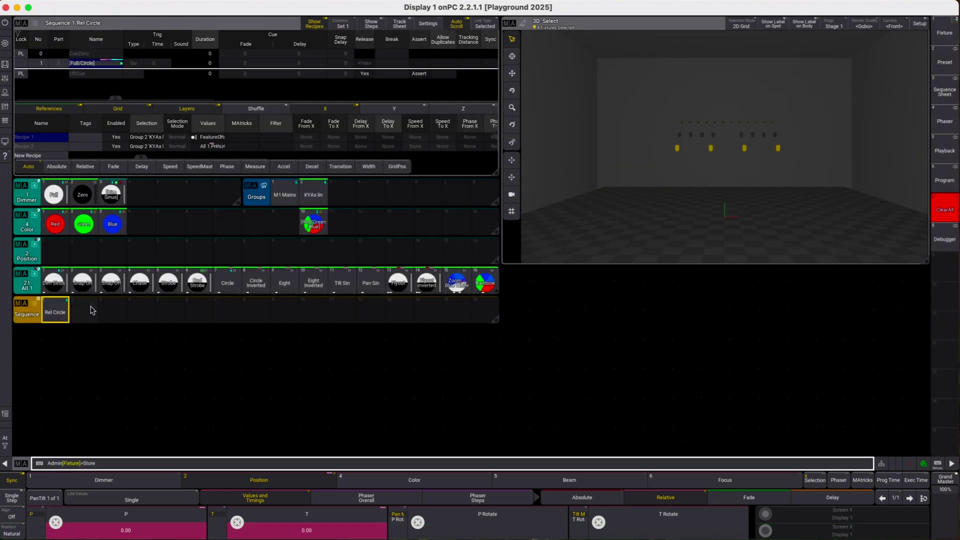
# - Store Position pool preset 1 and label it 'Stomp Pos'
pyautogui.click(56, 250)
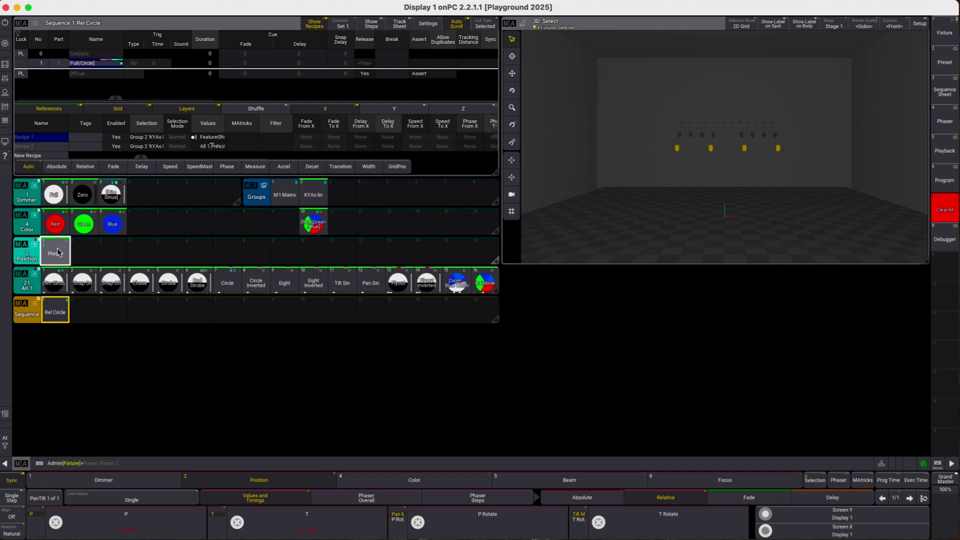
pyautogui.moveTo(58, 256); pyautogui.dragTo(64, 234)
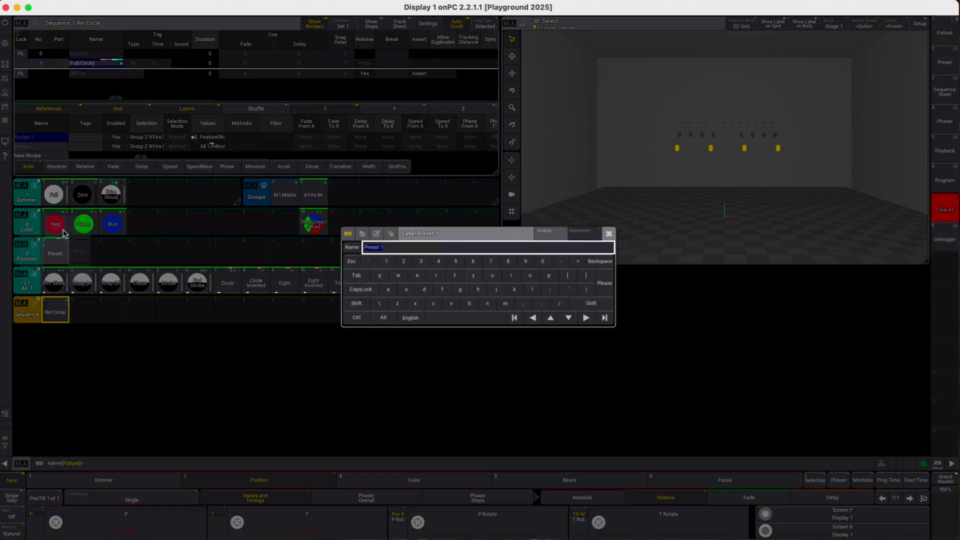
pyautogui.write('Stomp Pos')
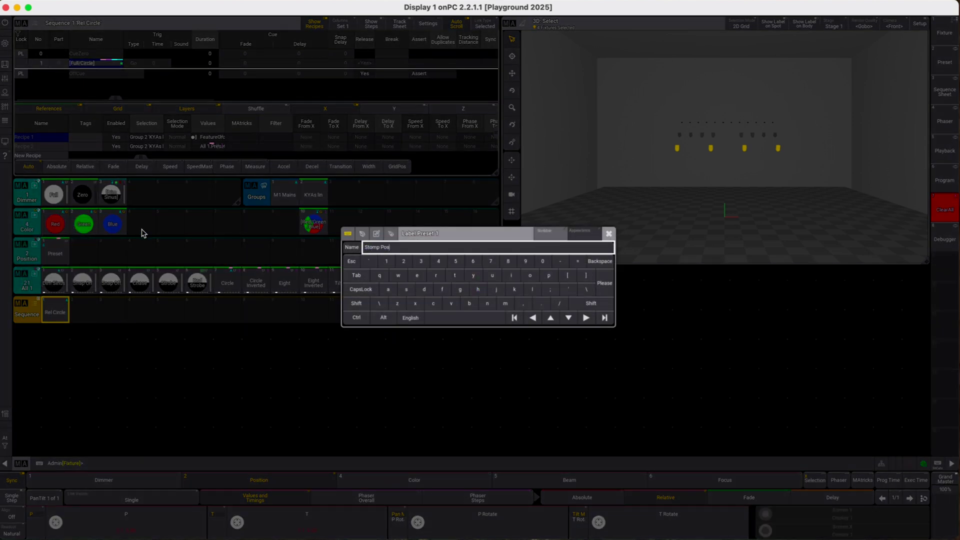
pyautogui.press('Return')
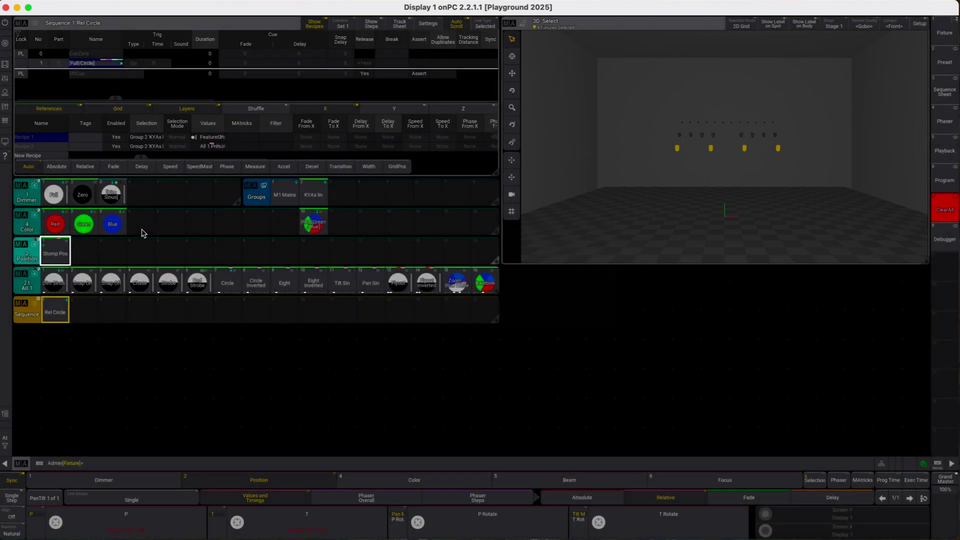
# - Clear All, then store sequence pool slot 2 and label it 'Stomp Pos'
pyautogui.click(950, 209)
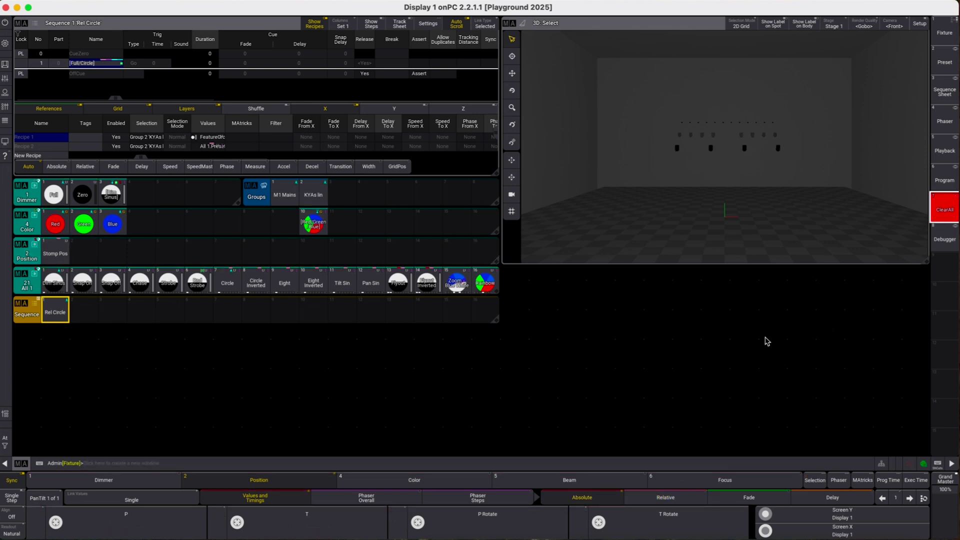
pyautogui.click(250, 482)
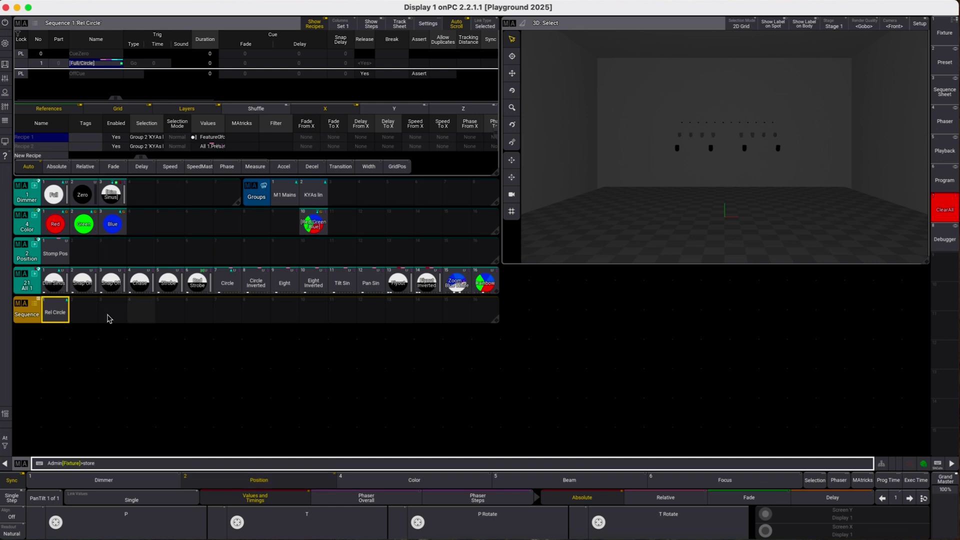
pyautogui.click(86, 317)
pyautogui.moveTo(84, 317); pyautogui.dragTo(84, 287)
pyautogui.write('Stomp Pos')
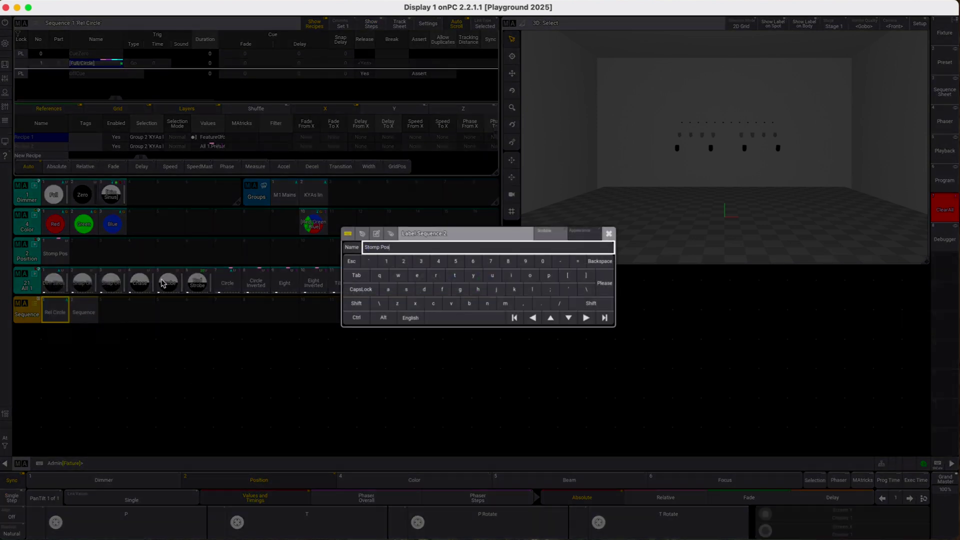
pyautogui.press('Return')
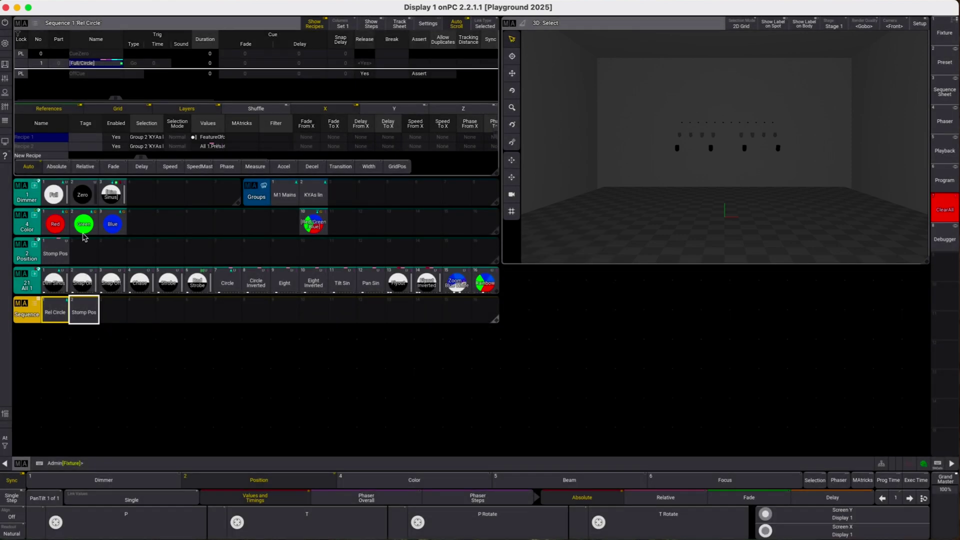
# - Add a recipe with selection group KYAs lin and values Position preset Stomp Pos
pyautogui.click(84, 312)
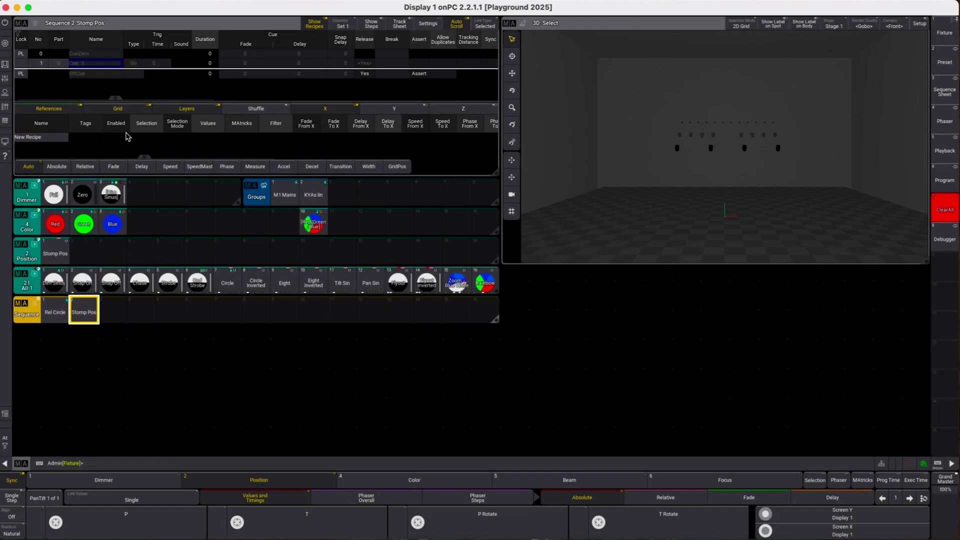
pyautogui.click(153, 144)
pyautogui.click(150, 138)
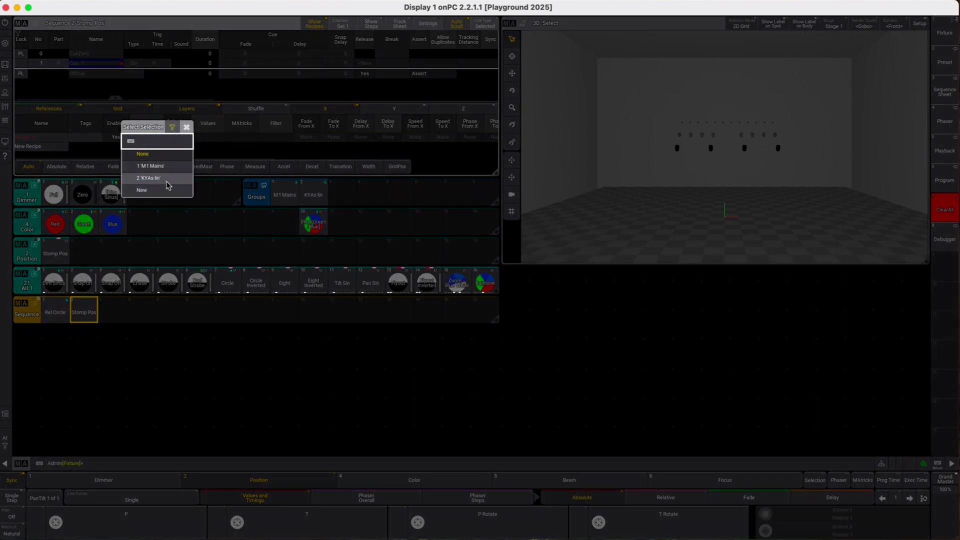
pyautogui.click(159, 179)
pyautogui.click(207, 138)
pyautogui.click(207, 138)
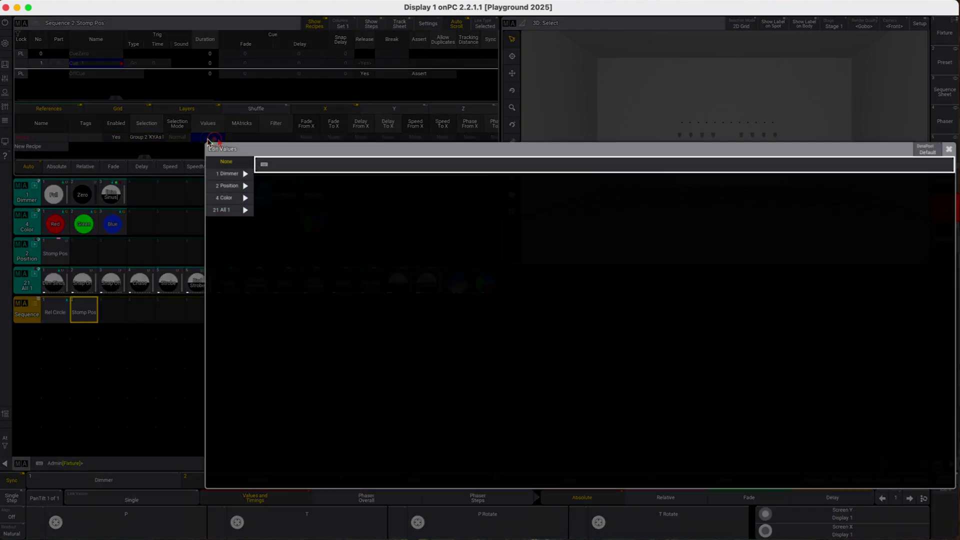
pyautogui.click(222, 210)
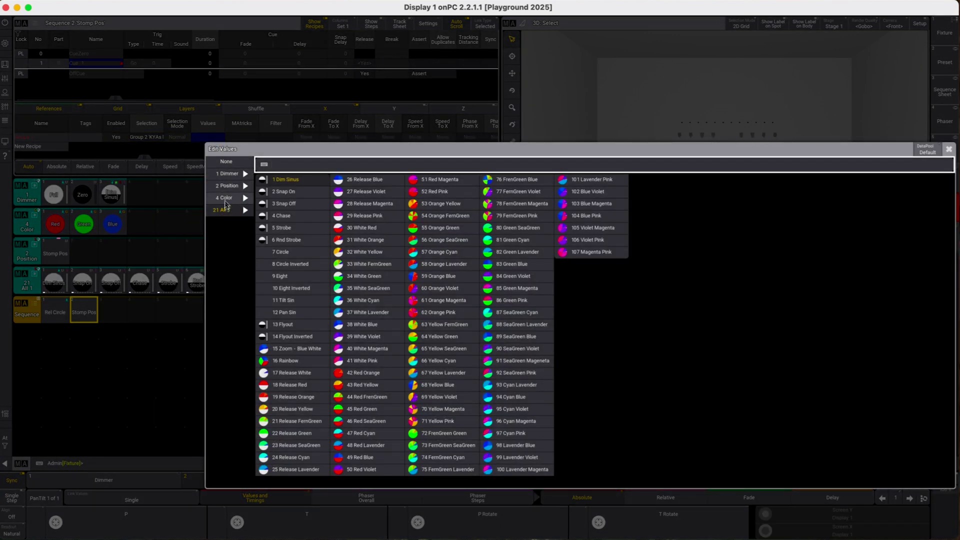
pyautogui.click(230, 186)
pyautogui.click(274, 180)
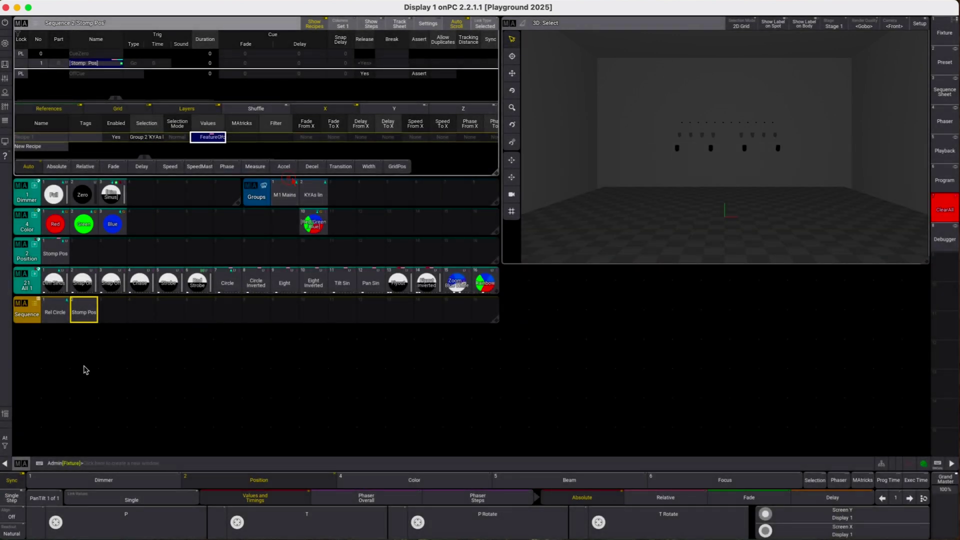
# - Assign the Stomp Pos sequence to executor 202 in the Playback view
pyautogui.click(945, 151)
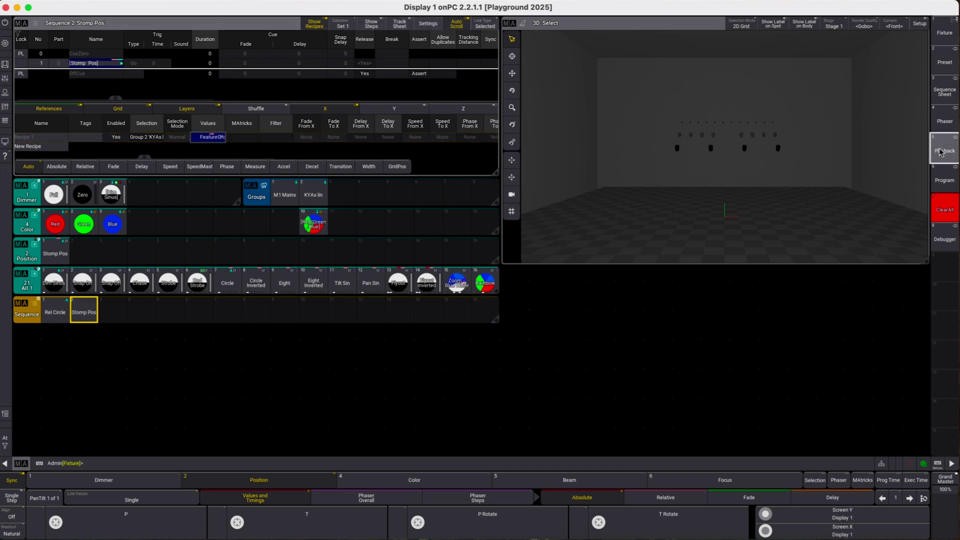
pyautogui.click(133, 461)
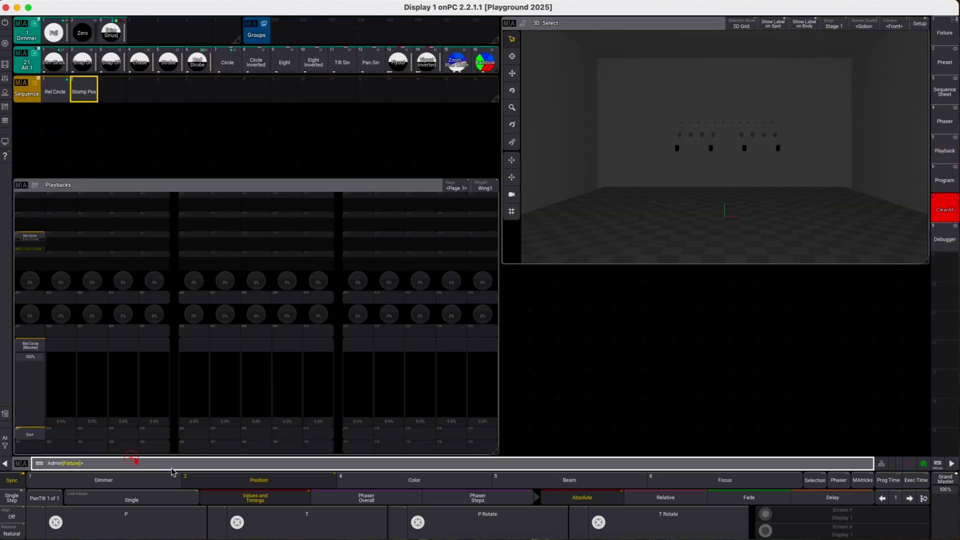
pyautogui.click(84, 89)
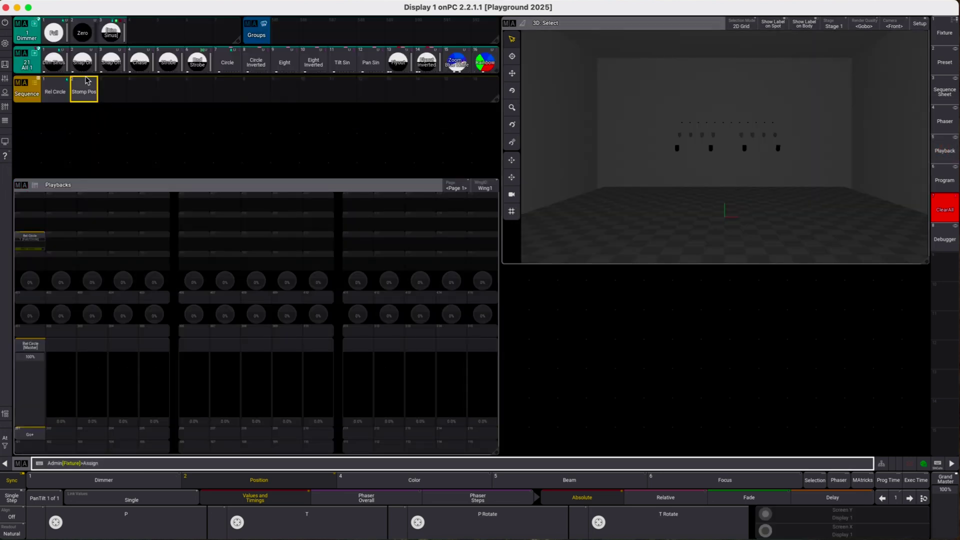
pyautogui.click(60, 435)
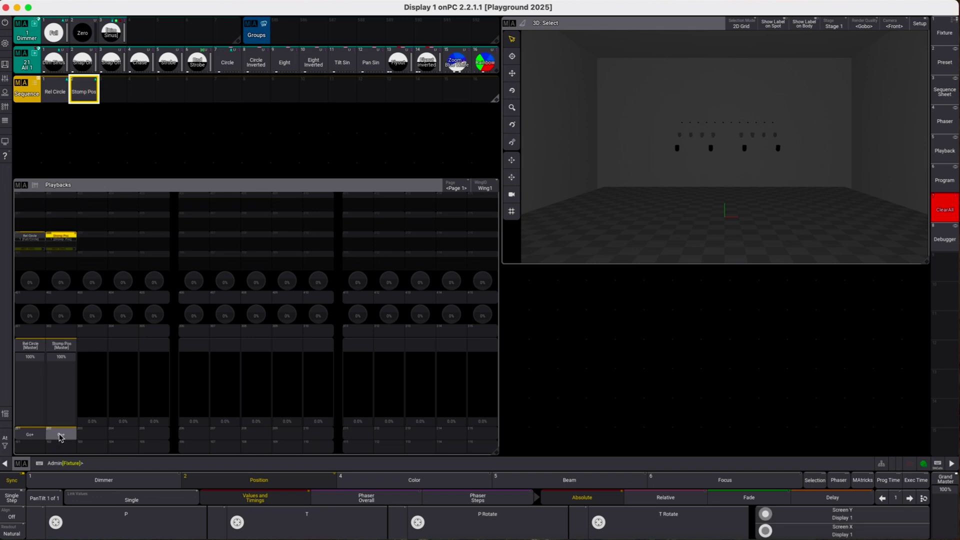
# - Pull the Stomp Pos and Rel Circle faders down to 0%
pyautogui.click(61, 373)
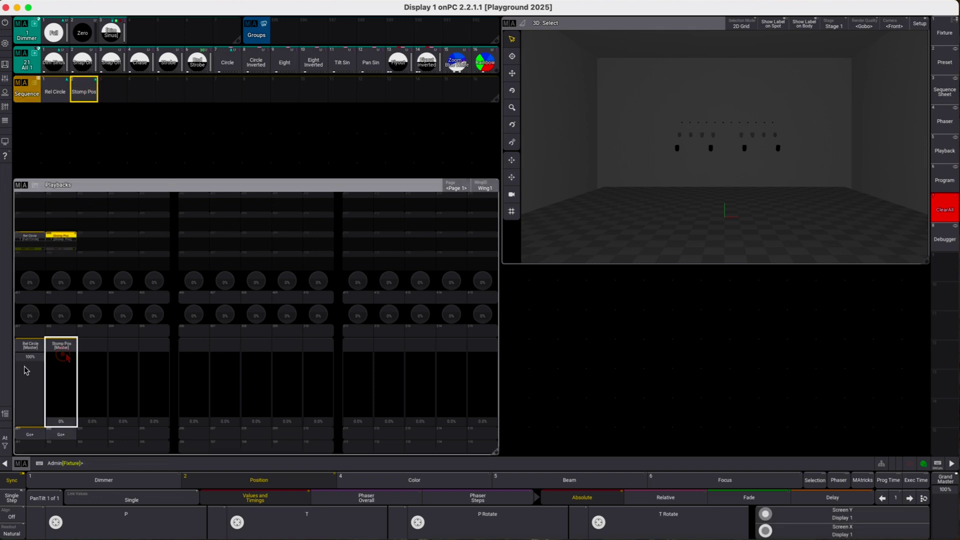
pyautogui.moveTo(28, 363); pyautogui.dragTo(30, 424)
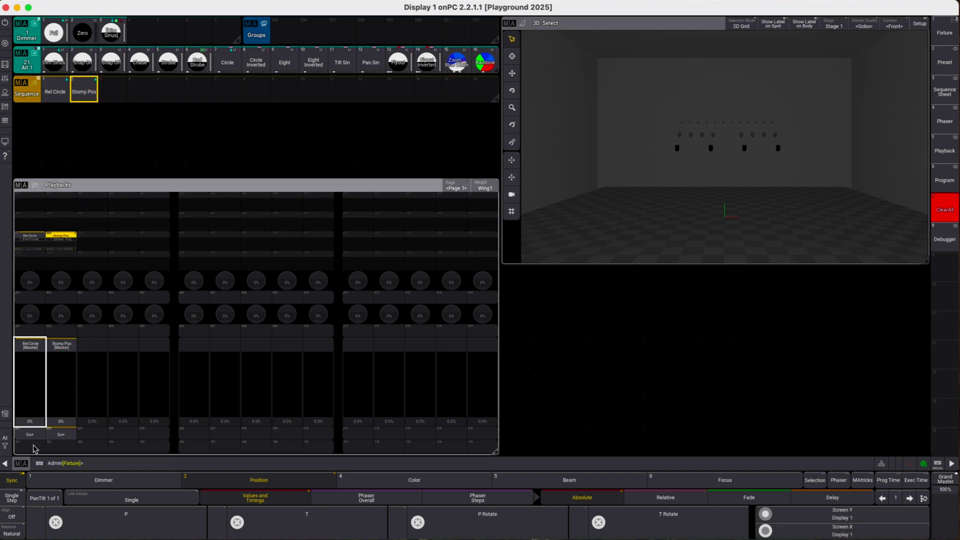
pyautogui.click(96, 468)
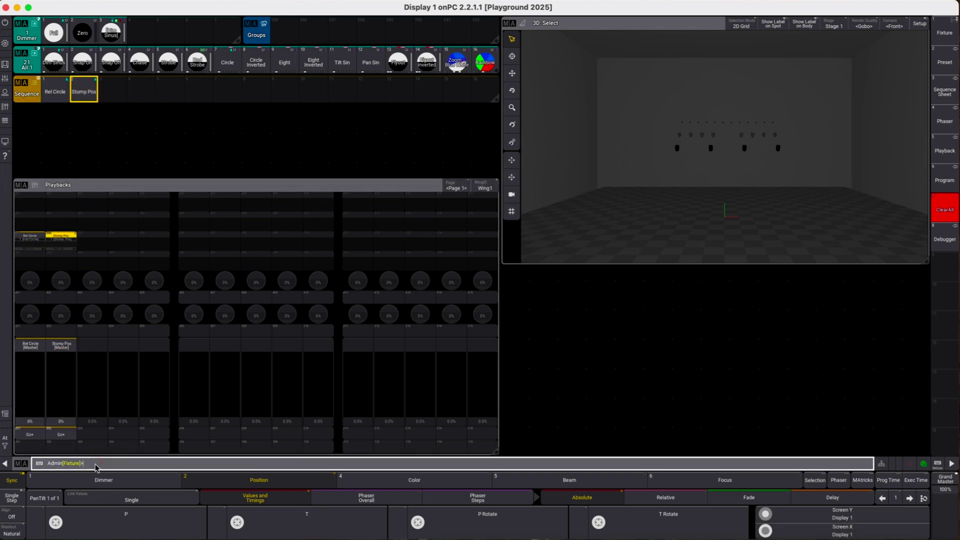
# - Disable Off when Overridden for executor 202 and set its fader function to Temp
pyautogui.rightClick(65, 238)
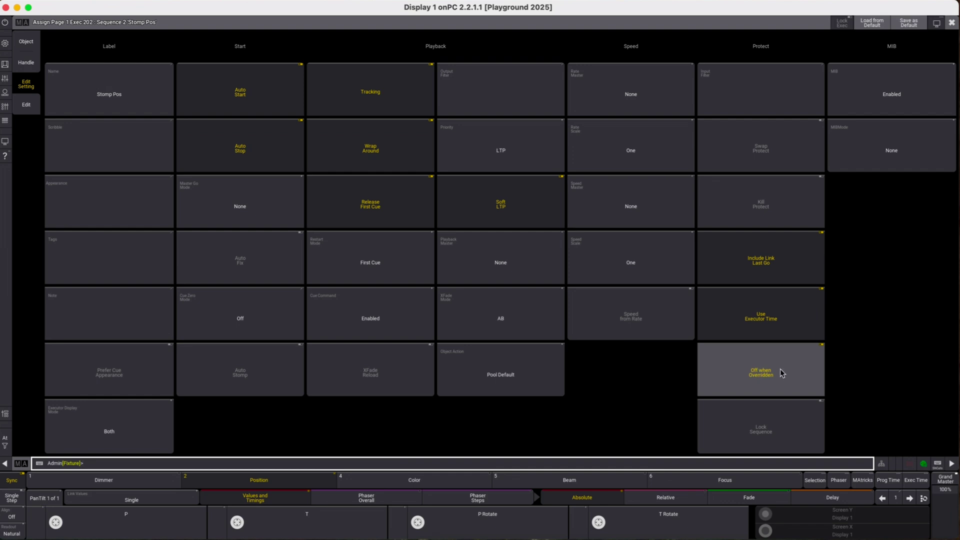
pyautogui.click(744, 369)
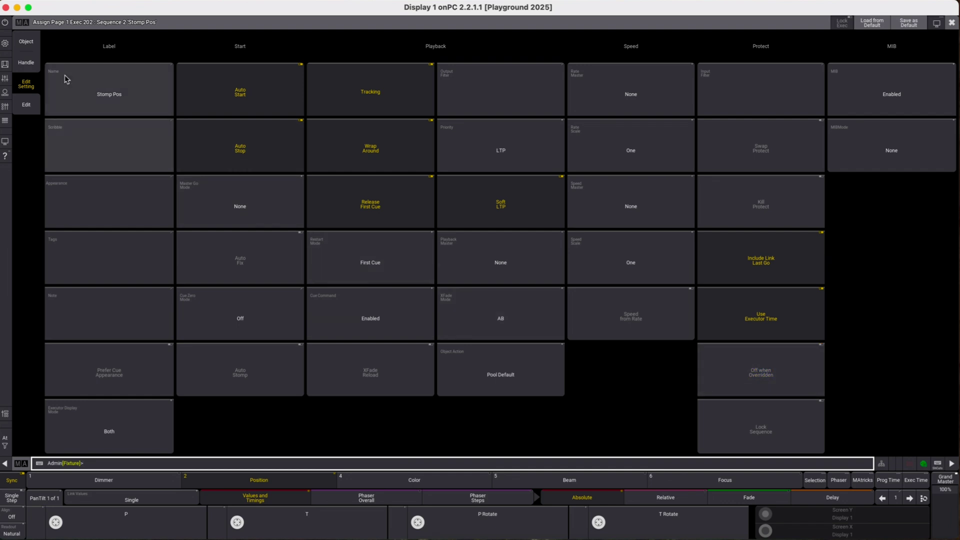
pyautogui.click(26, 62)
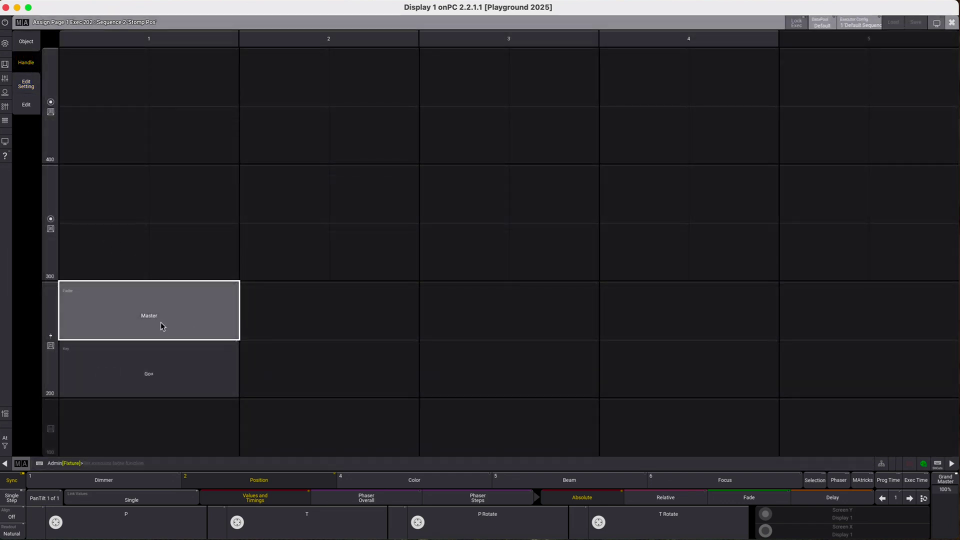
pyautogui.click(163, 310)
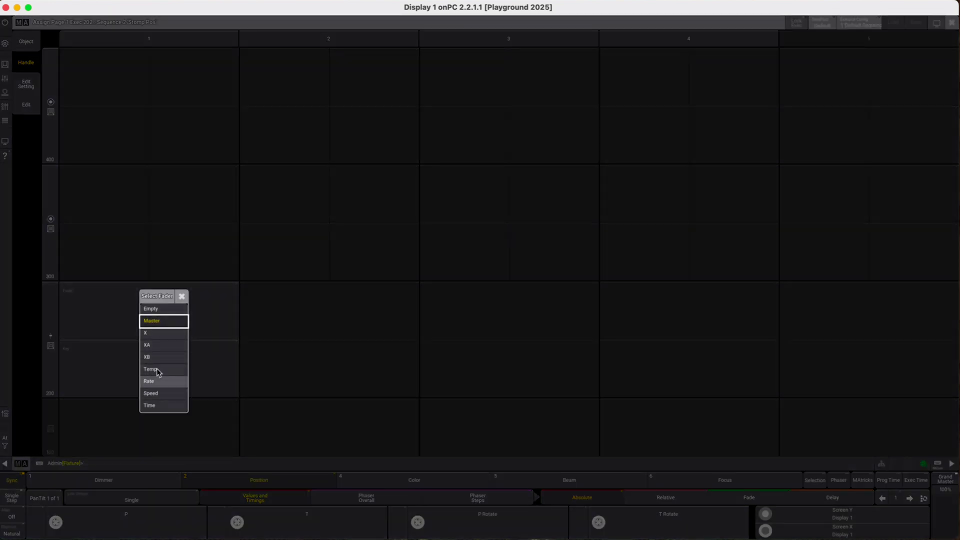
pyautogui.click(151, 369)
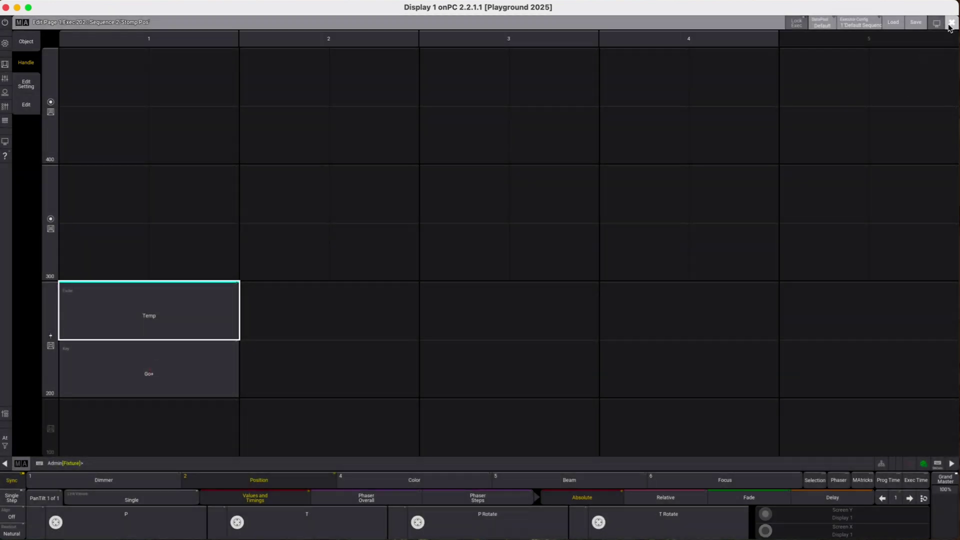
# - Raise Rel Circle to 100%, then push the Stomp Pos temp fader to 100%
pyautogui.click(951, 23)
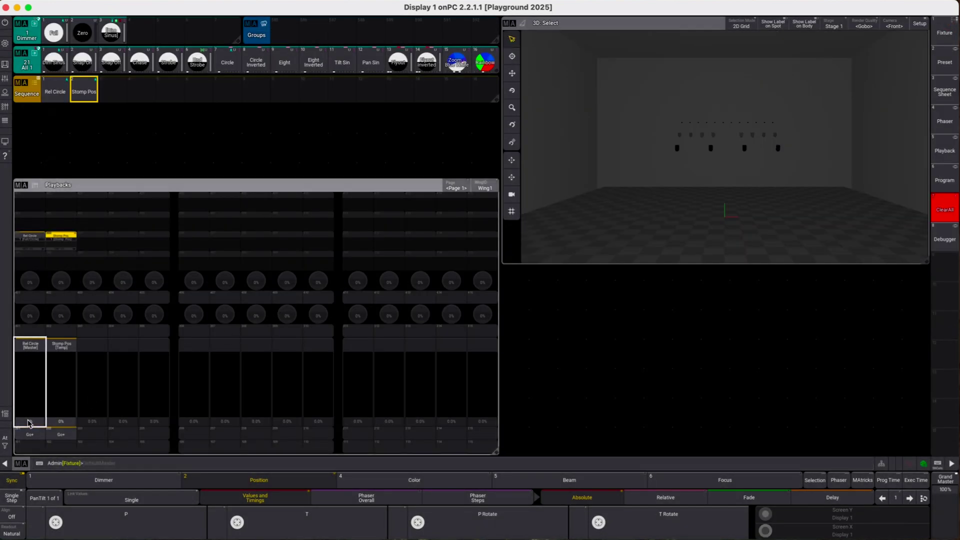
pyautogui.moveTo(28, 424); pyautogui.dragTo(29, 328)
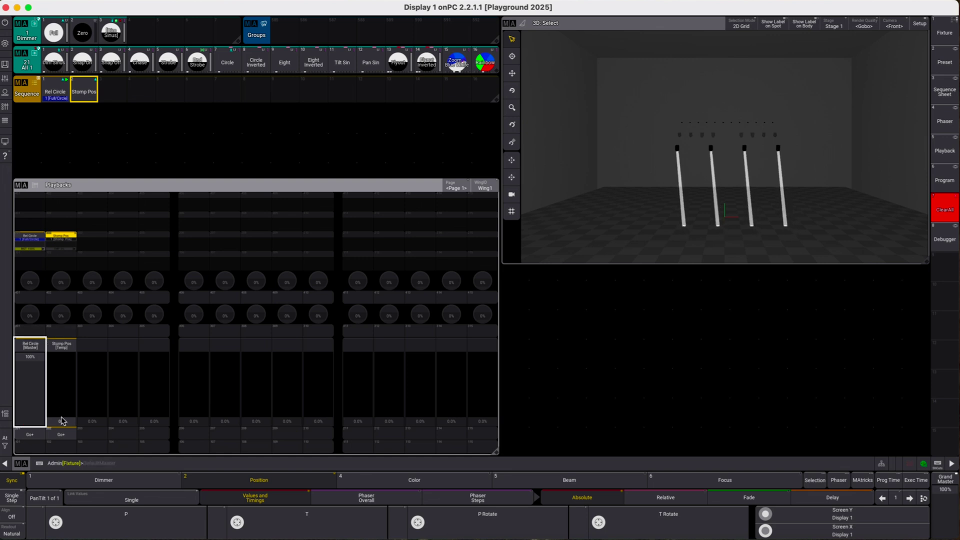
pyautogui.moveTo(62, 422); pyautogui.dragTo(70, 346)
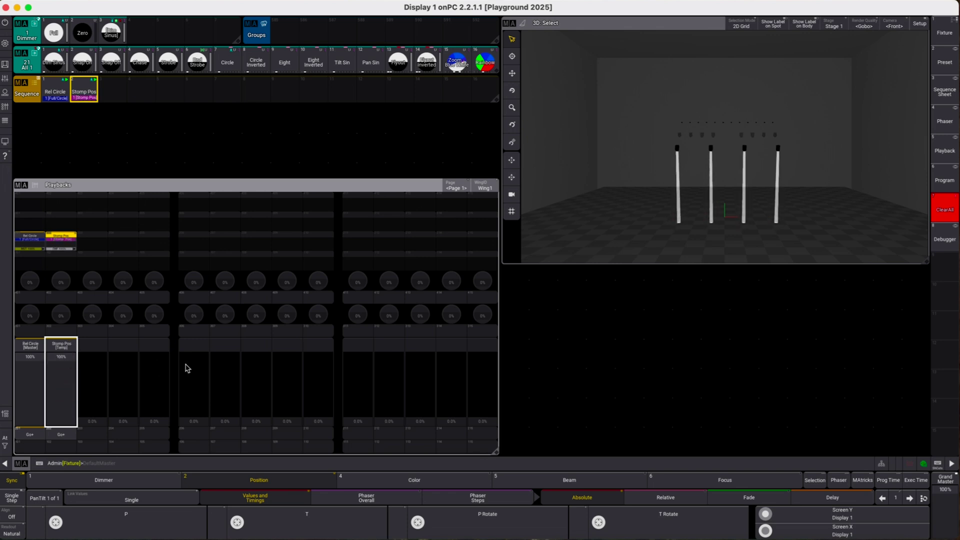
pyautogui.moveTo(66, 360); pyautogui.dragTo(61, 333)
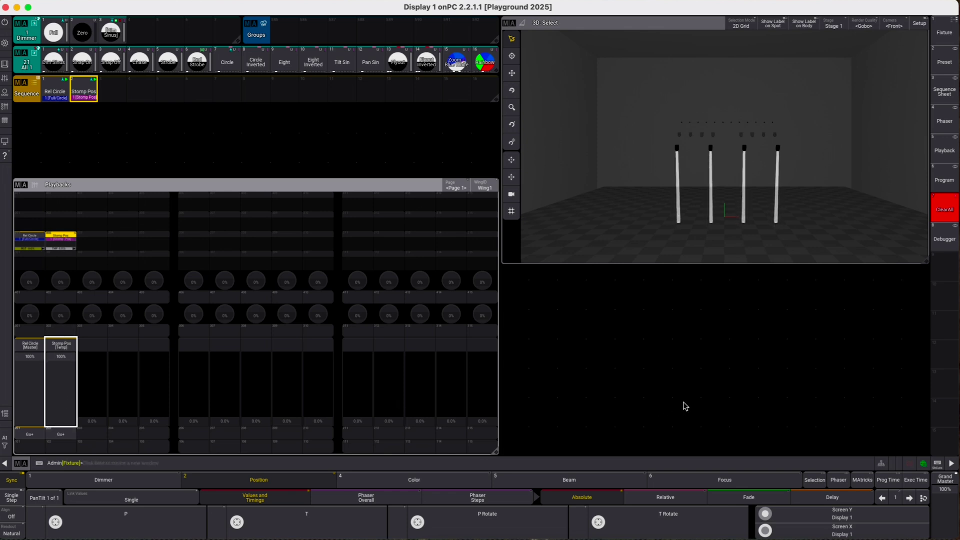